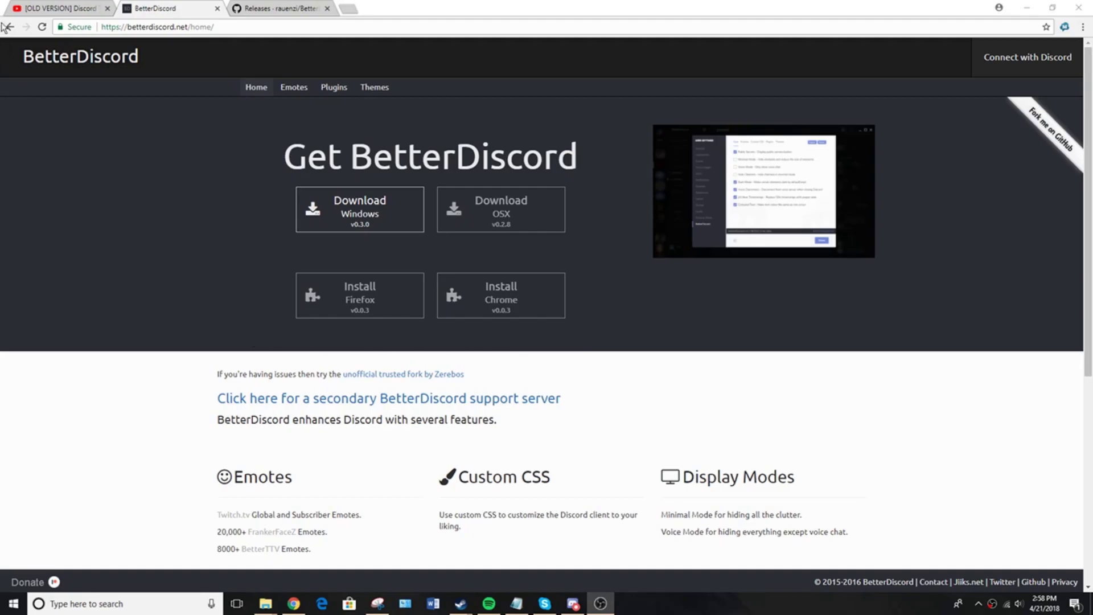
left_click(51, 7)
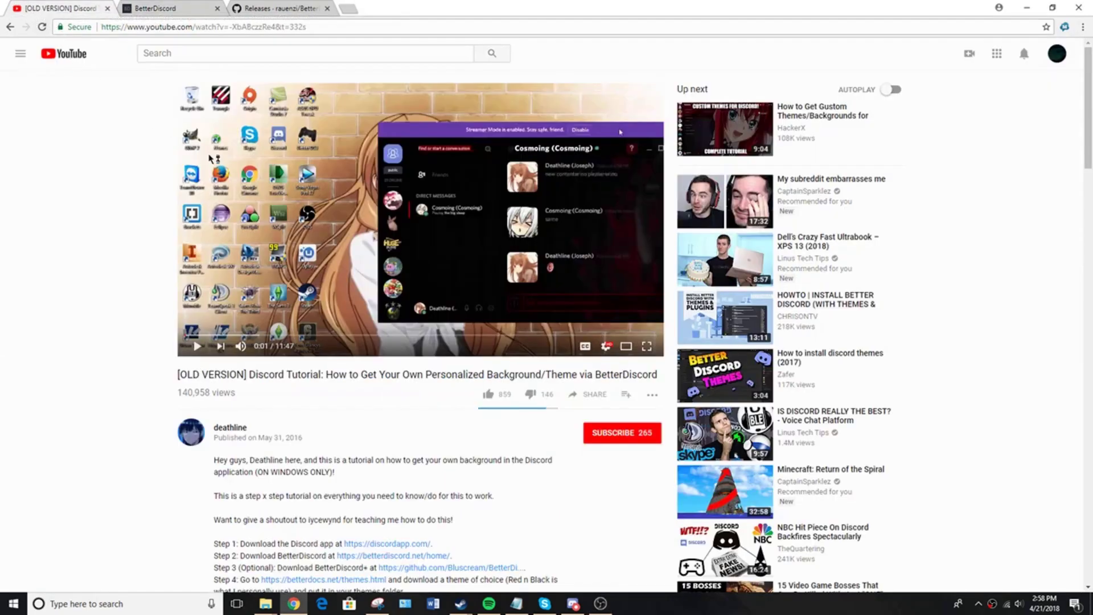
scroll(212, 159, "down", 5)
scroll(213, 158, "down", 5)
scroll(211, 159, "down", 5)
scroll(212, 158, "up", 4)
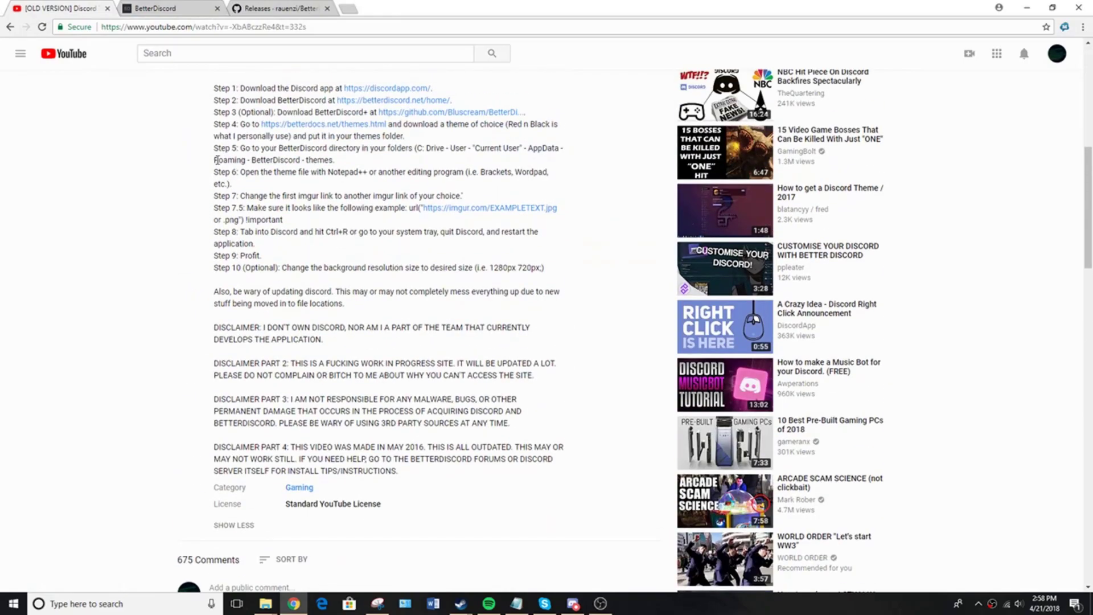
scroll(216, 161, "up", 6)
scroll(215, 161, "up", 3)
left_click_drag(259, 210, 304, 211)
left_click(282, 231)
left_click(304, 227)
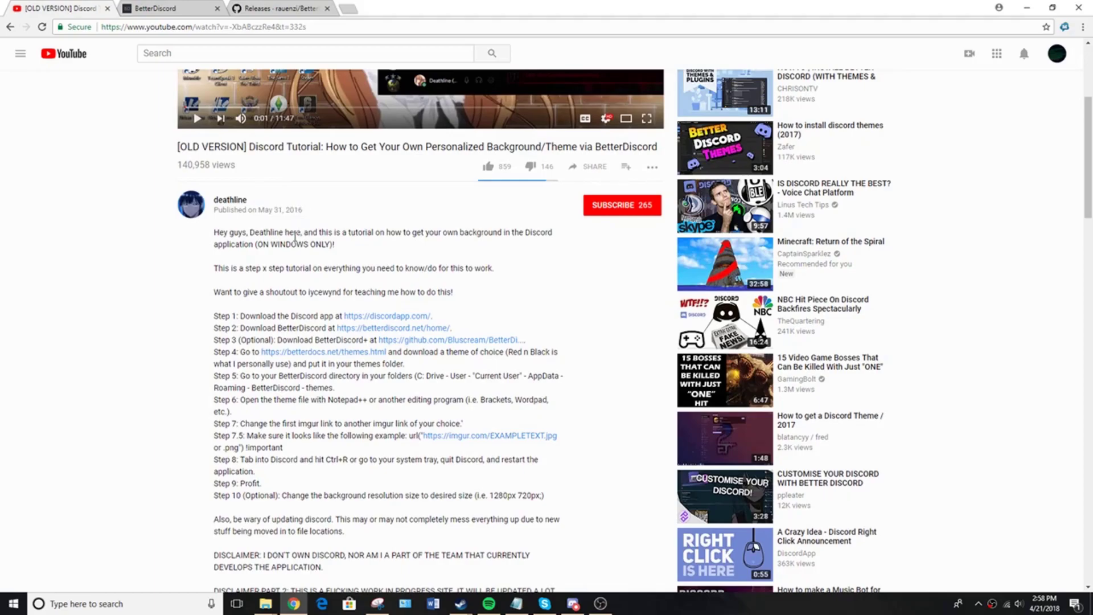
scroll(294, 235, "down", 8)
scroll(294, 236, "down", 5)
scroll(292, 228, "down", 3)
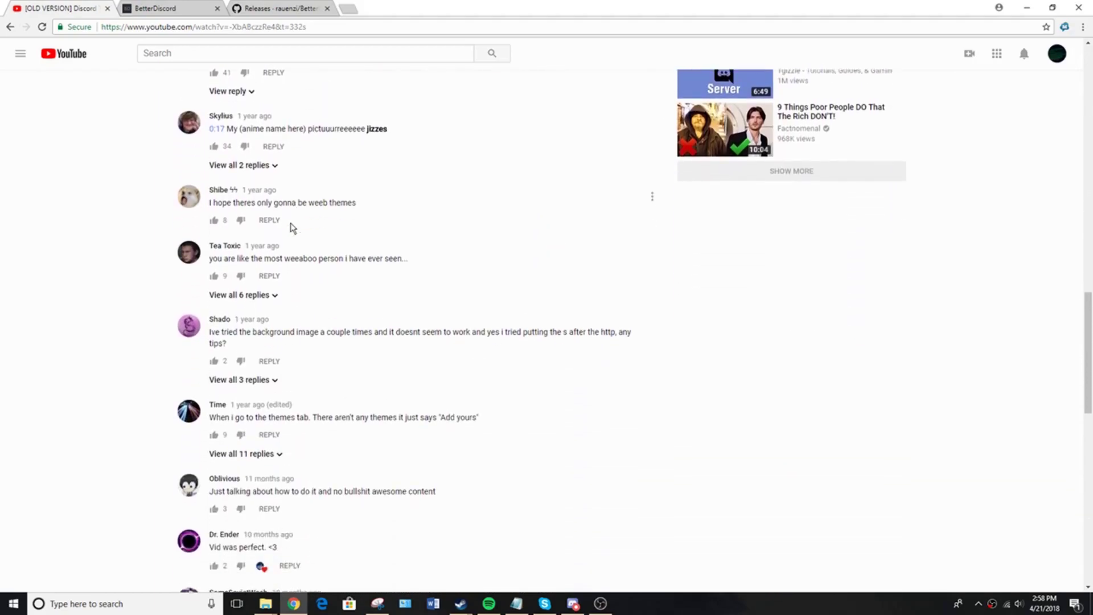
scroll(291, 227, "down", 3)
scroll(291, 222, "down", 2)
scroll(333, 236, "down", 2)
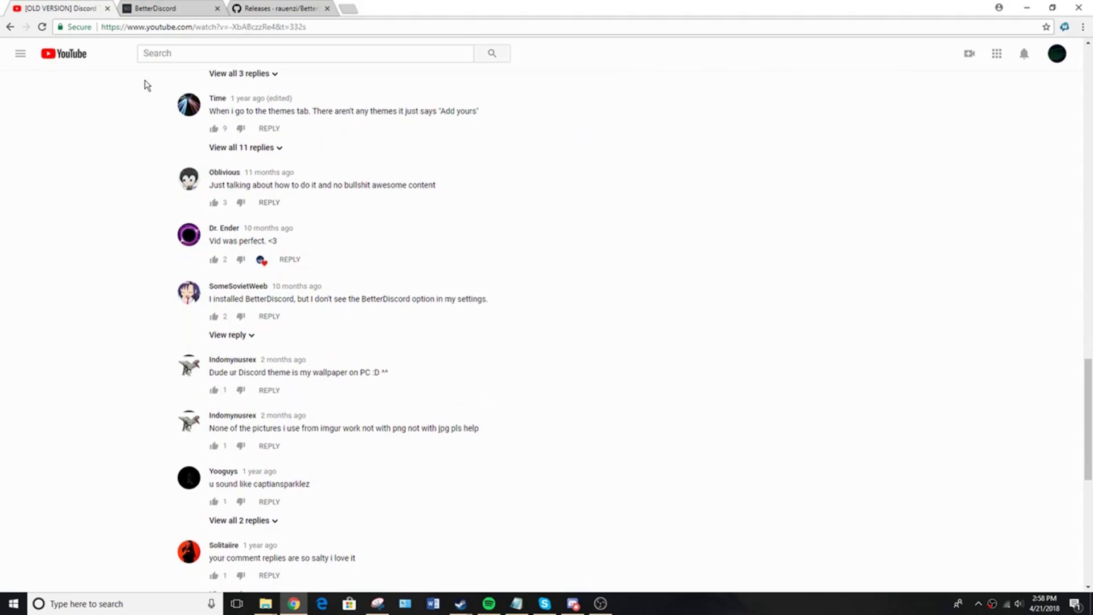
mouse_move(322, 491)
scroll(202, 214, "down", 1)
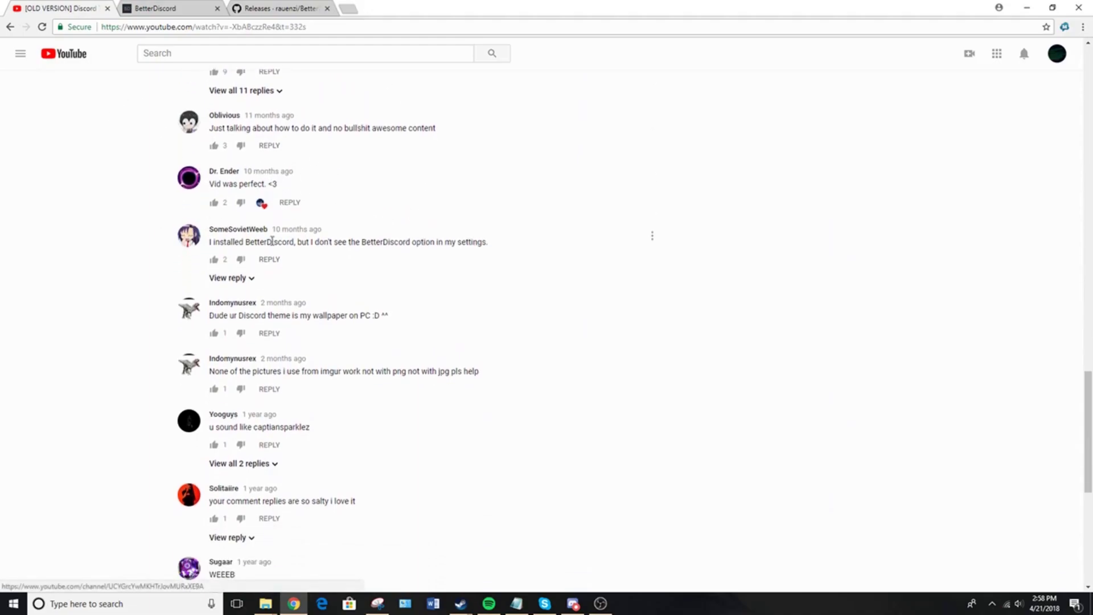
left_click_drag(372, 242, 452, 253)
left_click(428, 250)
left_click_drag(389, 242, 467, 239)
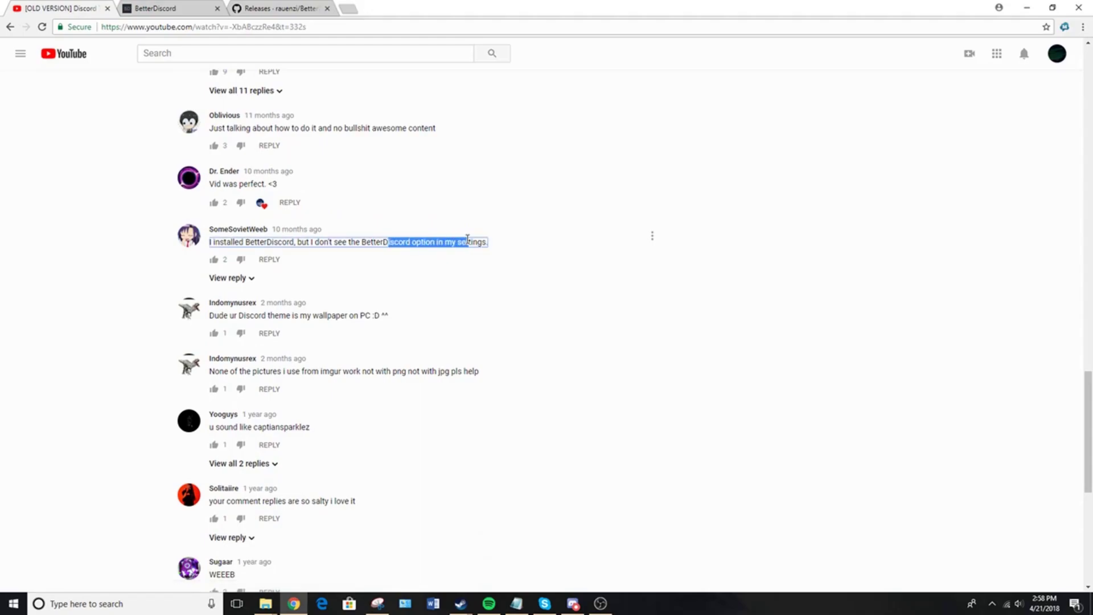
left_click(396, 288)
scroll(267, 350, "down", 1)
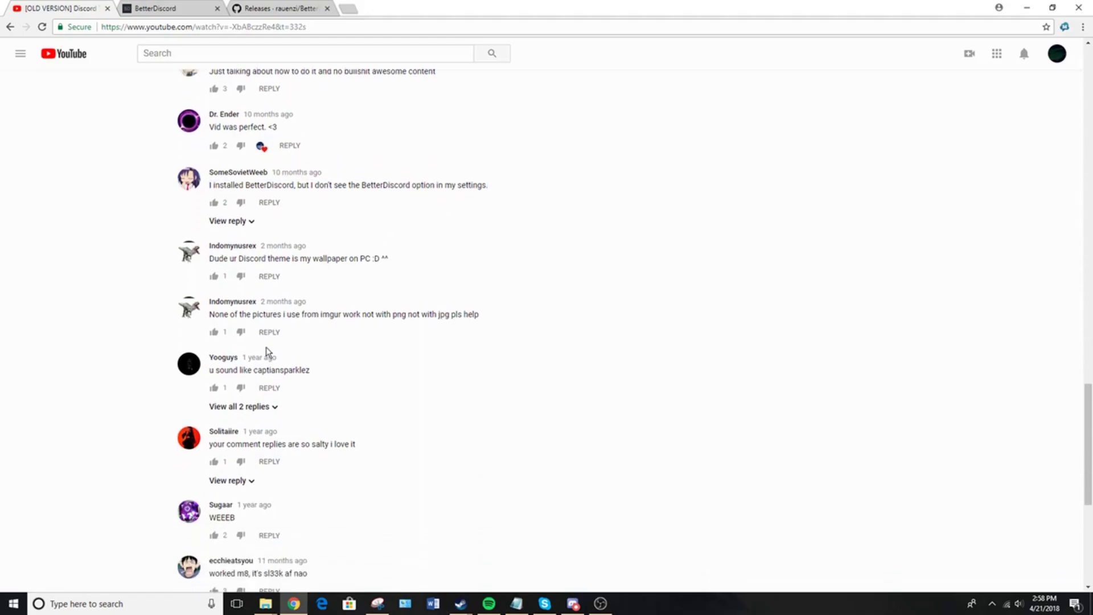
left_click_drag(254, 315, 470, 316)
left_click(439, 335)
scroll(287, 431, "down", 1)
scroll(287, 432, "down", 2)
scroll(288, 432, "down", 2)
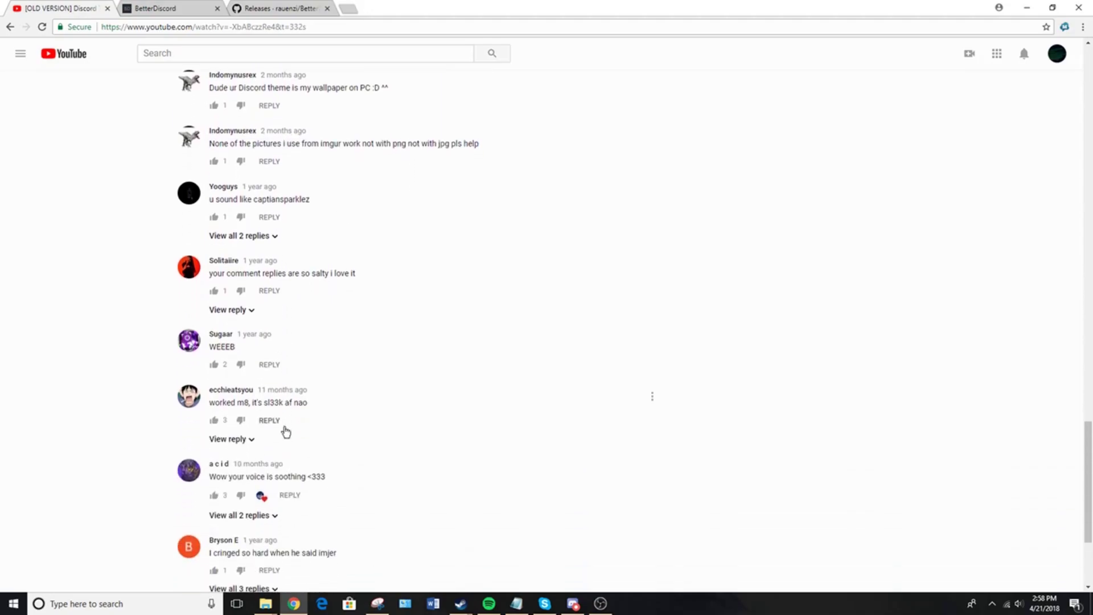
scroll(282, 431, "down", 2)
scroll(281, 430, "down", 1)
scroll(278, 430, "down", 2)
scroll(278, 429, "down", 1)
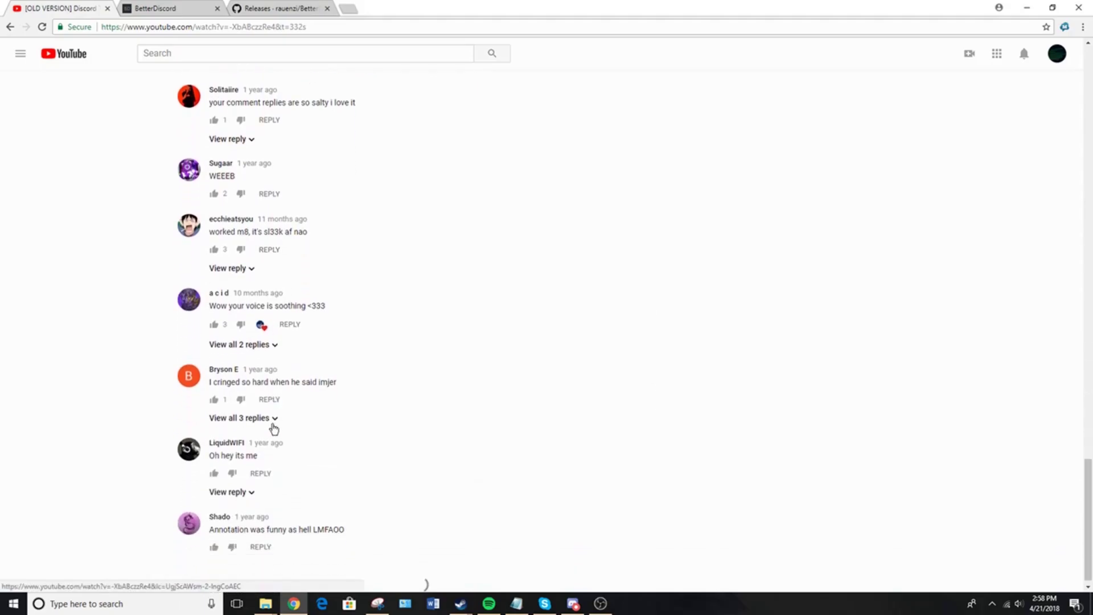
scroll(311, 352, "up", 5)
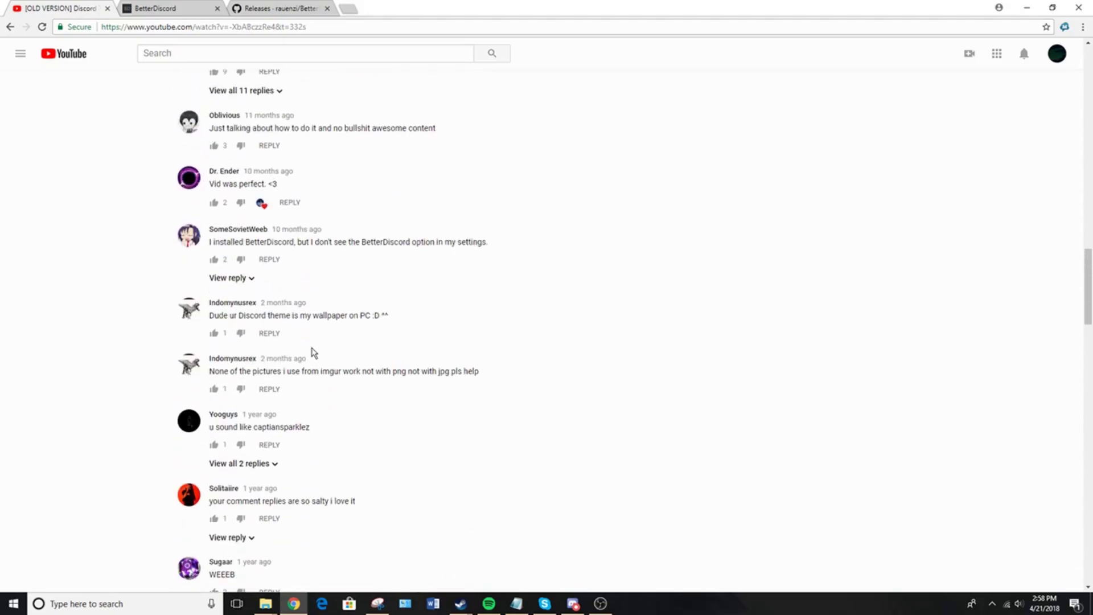
scroll(312, 352, "up", 3)
scroll(582, 329, "up", 3)
scroll(581, 334, "up", 4)
scroll(559, 342, "up", 3)
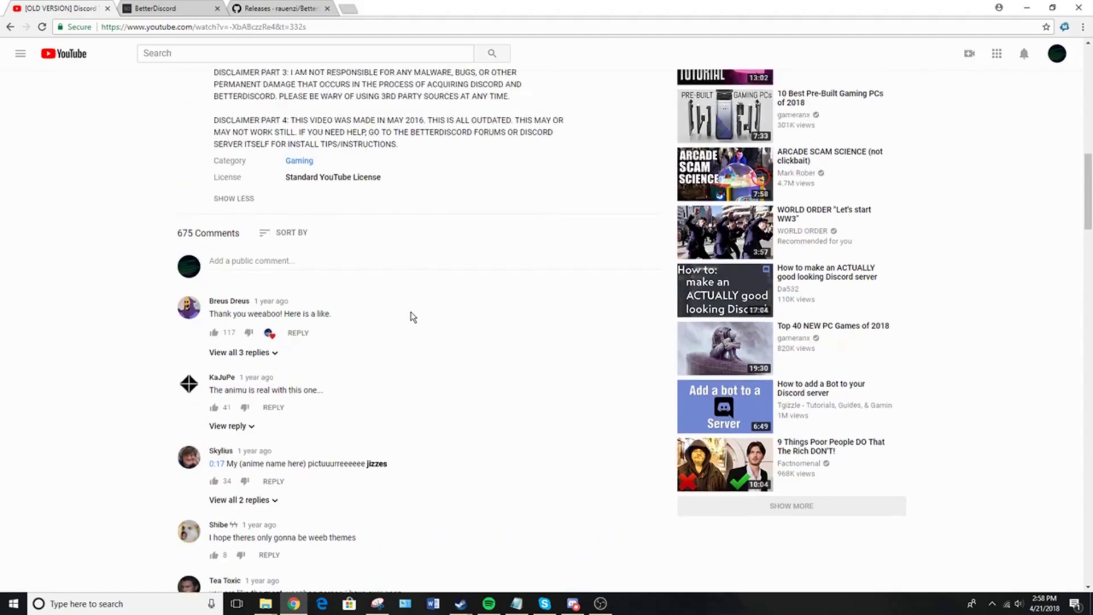
scroll(411, 317, "up", 3)
scroll(393, 321, "up", 3)
scroll(376, 328, "up", 3)
scroll(342, 342, "up", 2)
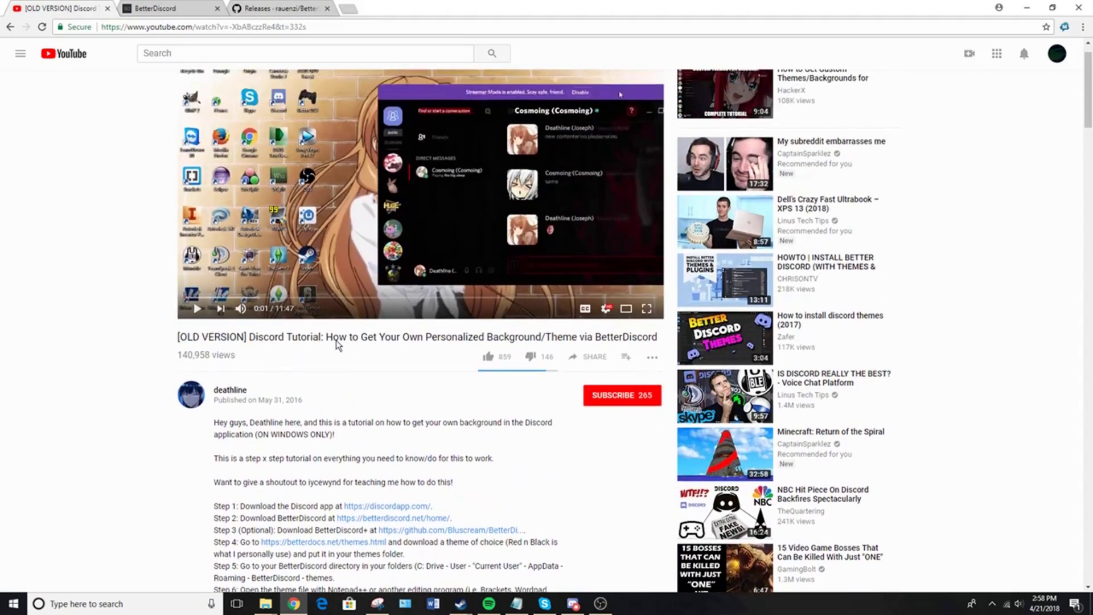
scroll(337, 345, "up", 1)
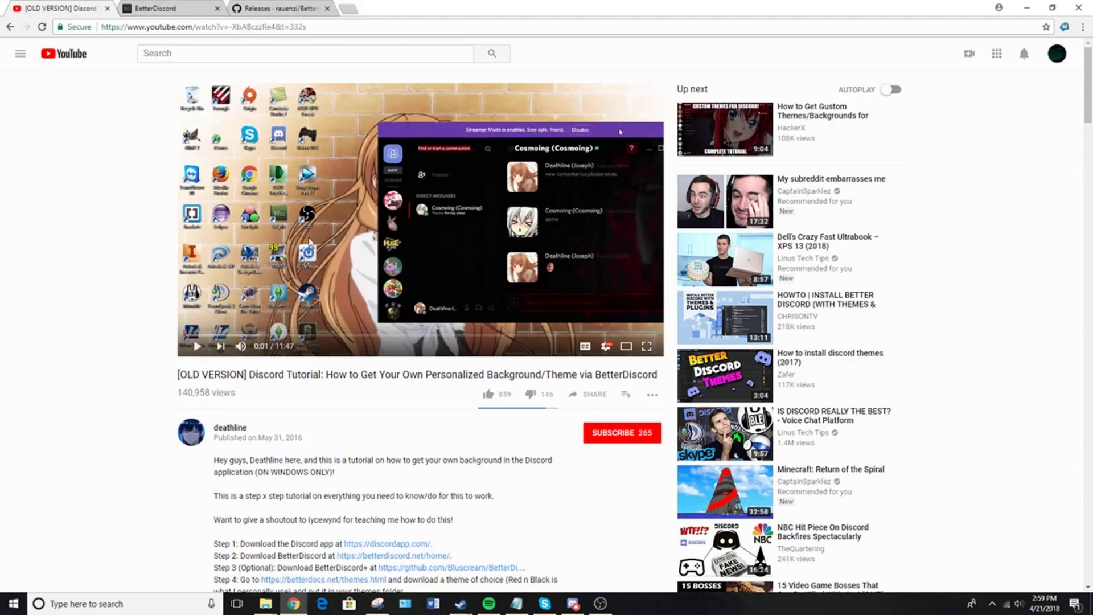
left_click(163, 9)
left_click(101, 7)
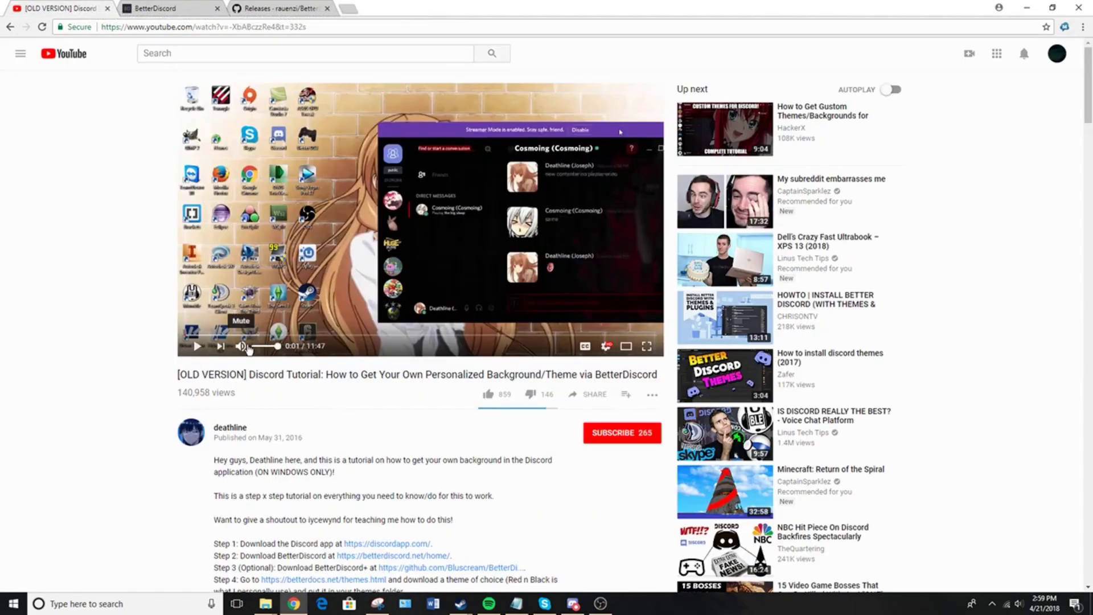
scroll(319, 440, "down", 2)
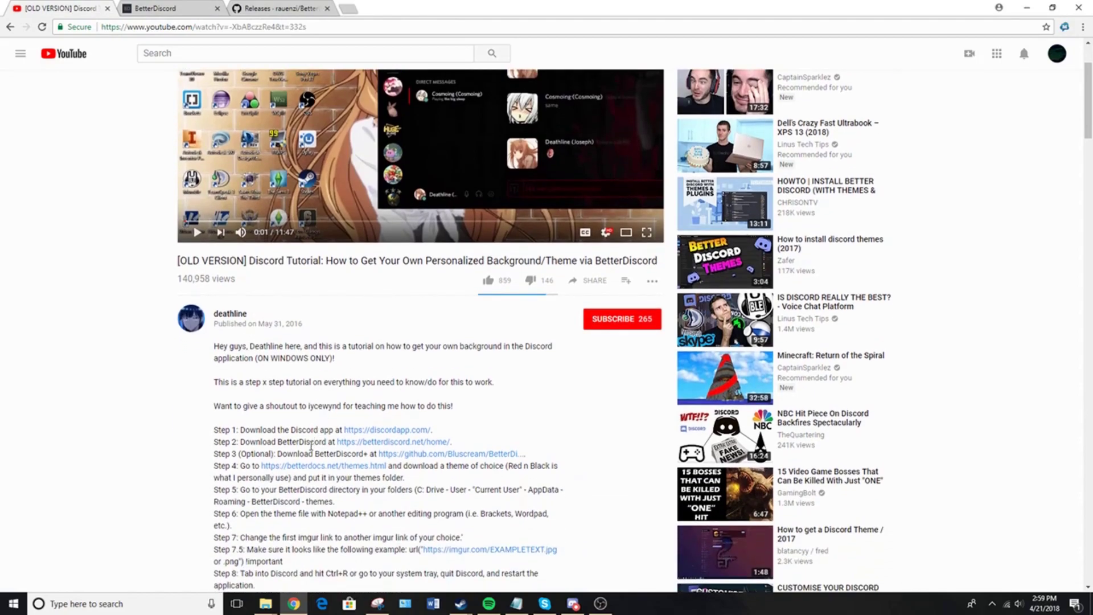
left_click_drag(213, 454, 528, 456)
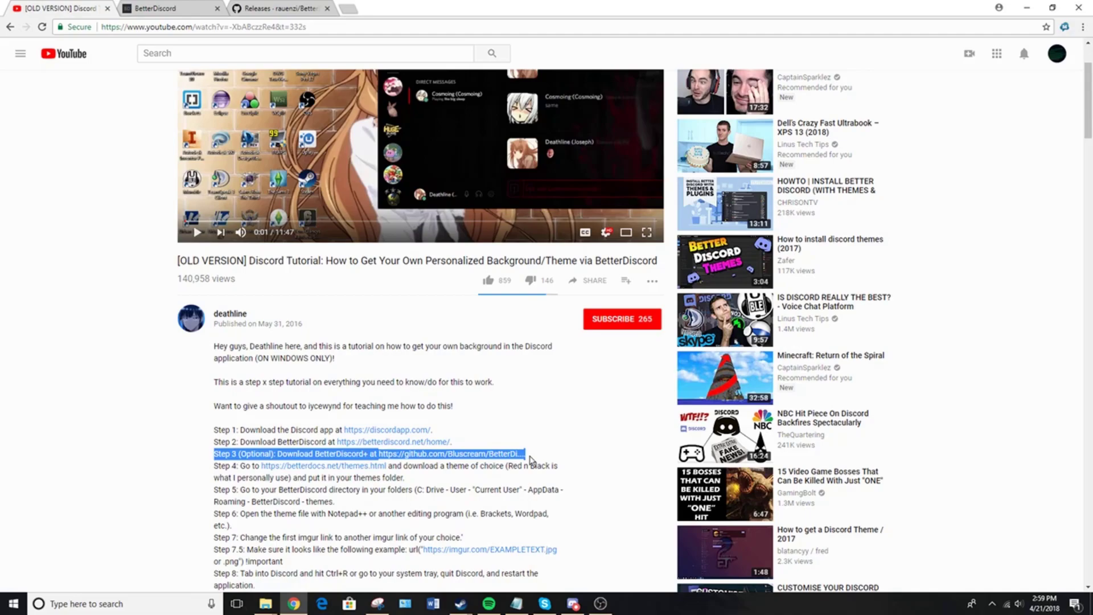
left_click(92, 462)
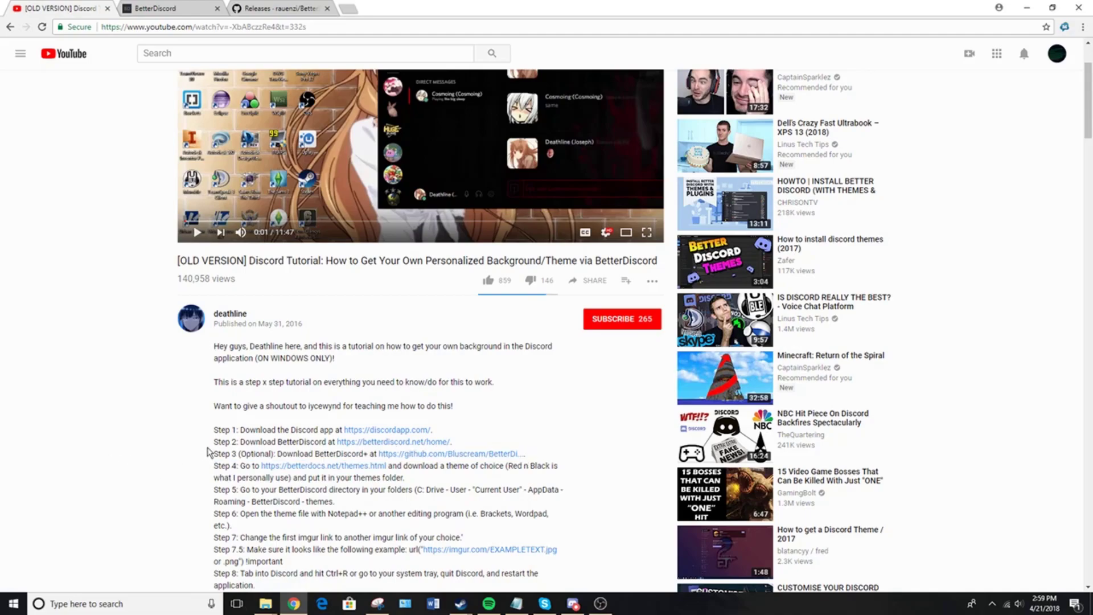
left_click_drag(212, 441, 467, 447)
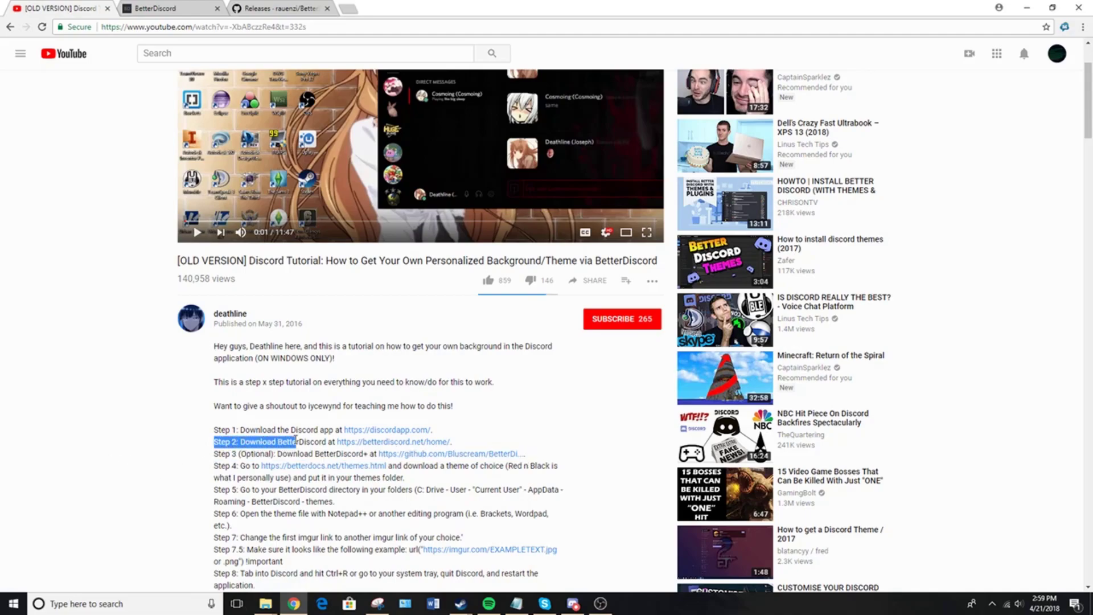
left_click(466, 447)
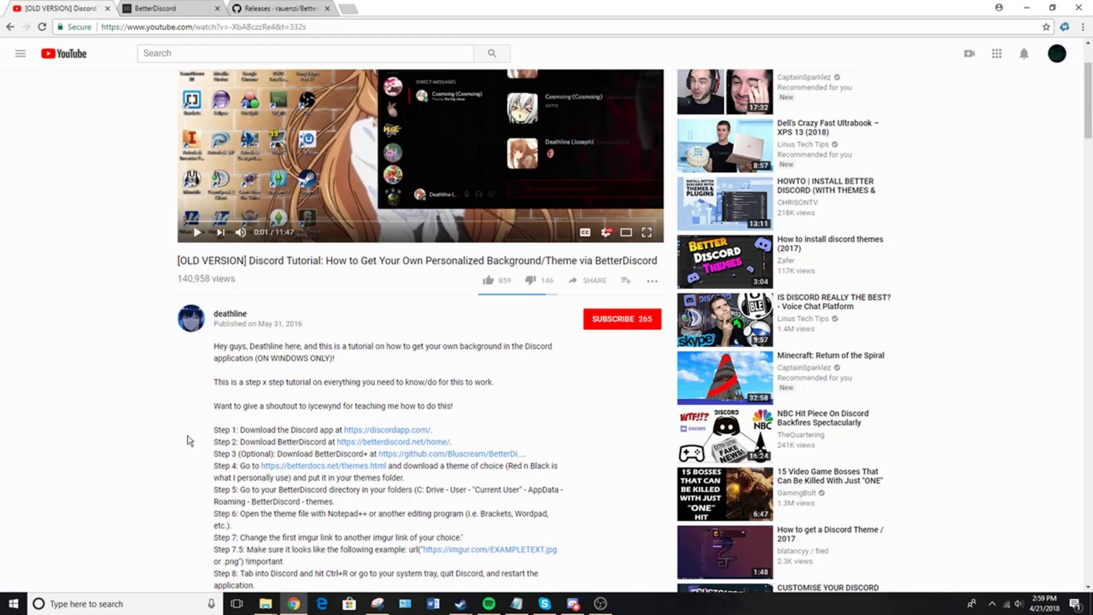
scroll(410, 437, "down", 1)
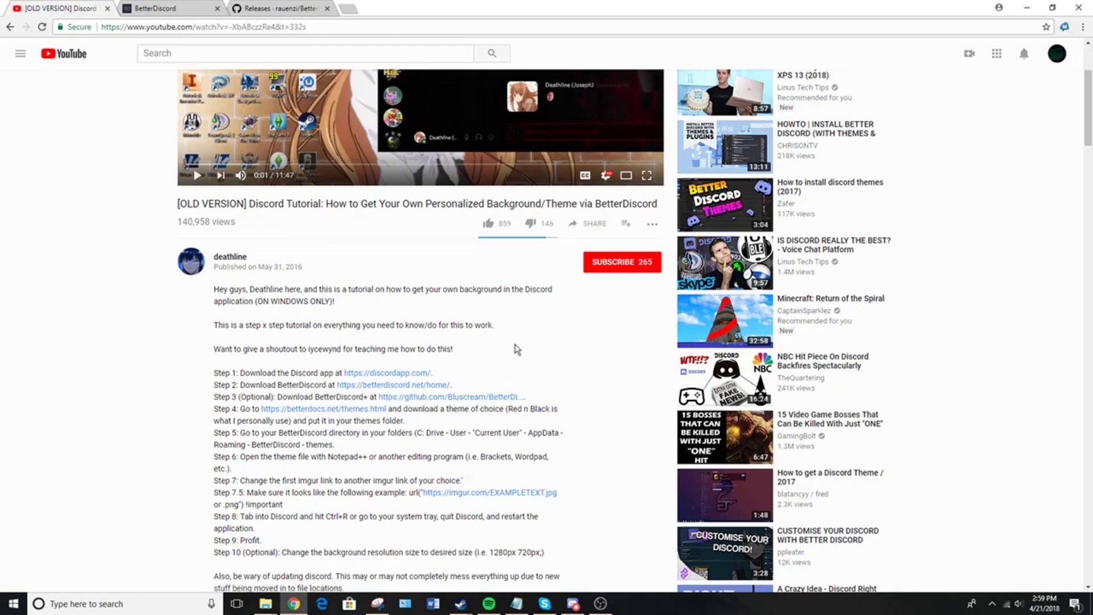
scroll(516, 350, "up", 5)
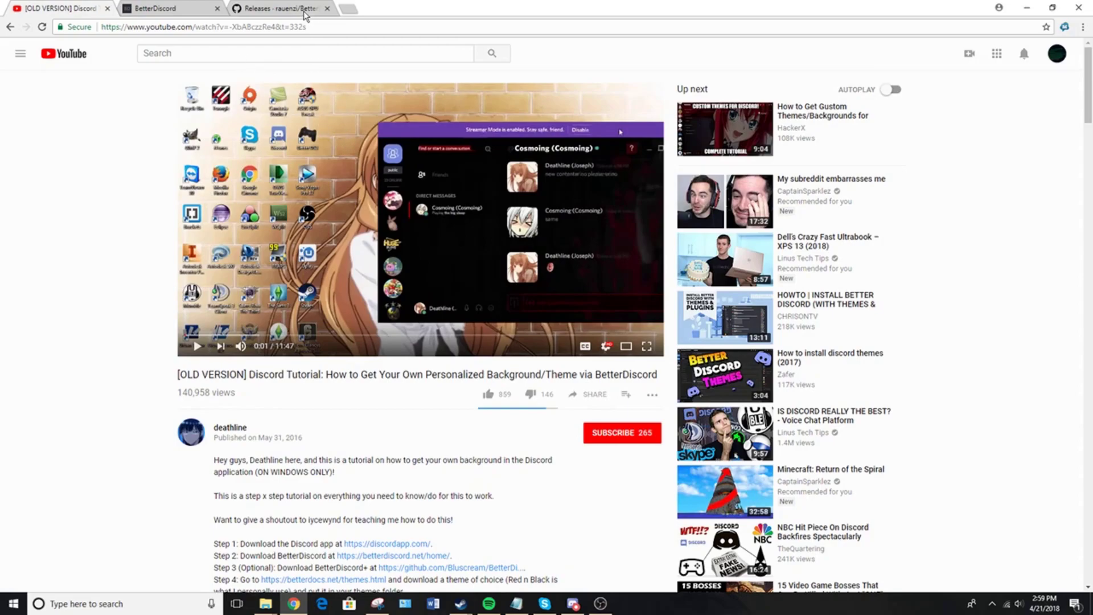
Highlight the BandagedBD.exe and BandagedBDMacInstaller.zip assets on the 0.3.0 Installer Release page.
left_click(265, 8)
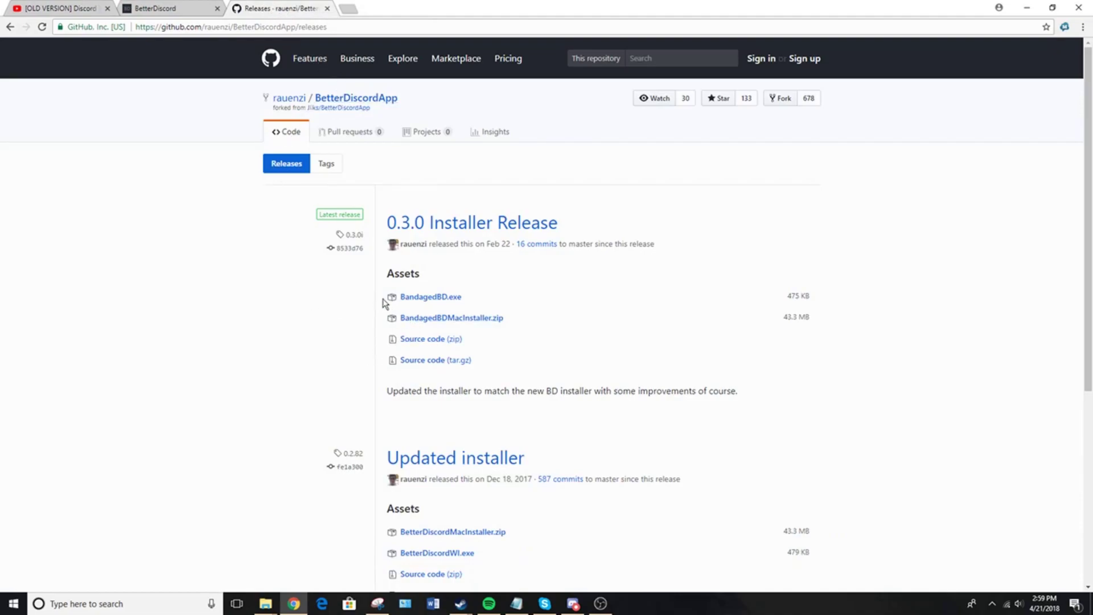
left_click_drag(395, 296, 469, 300)
left_click(500, 294)
left_click_drag(391, 298, 475, 299)
left_click_drag(392, 318, 511, 320)
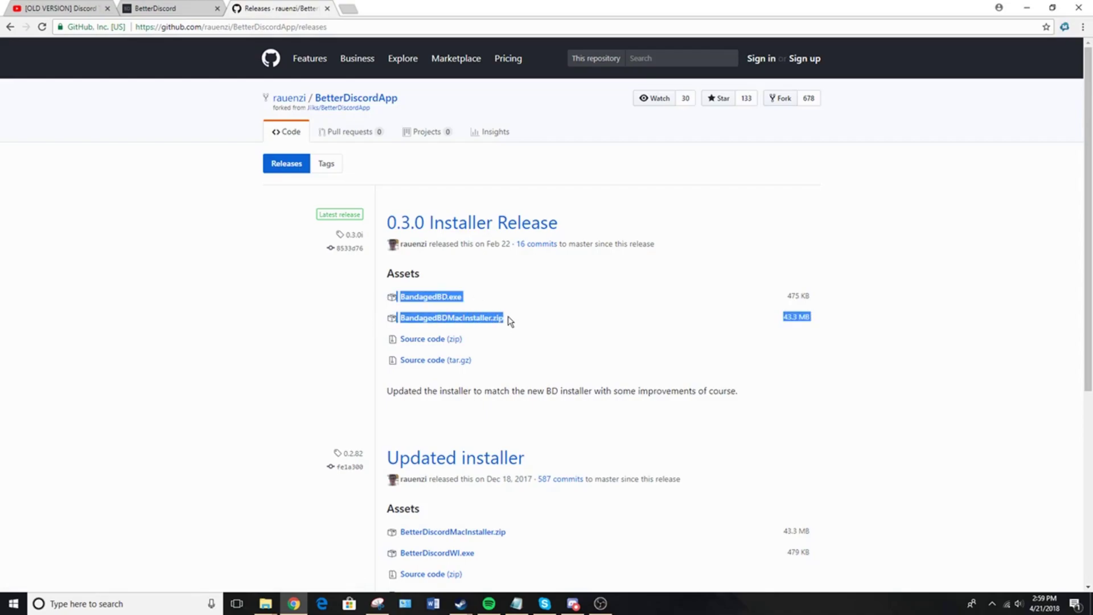
left_click(510, 323)
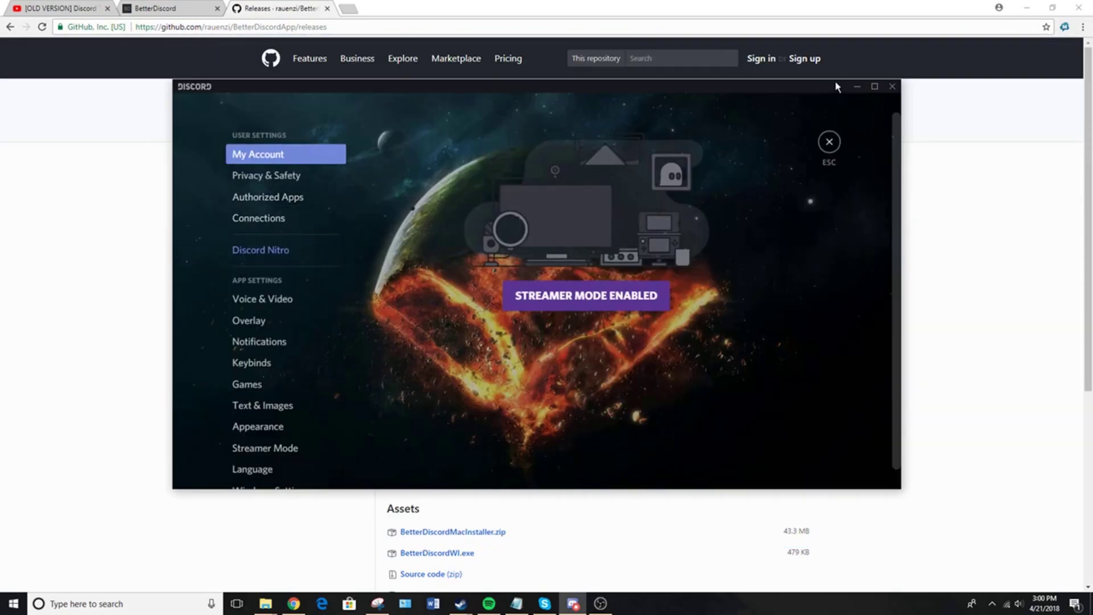
Maximize Discord settings, then edit DarkMatter.theme.css from the themes folder with Notepad++.
left_click(874, 86)
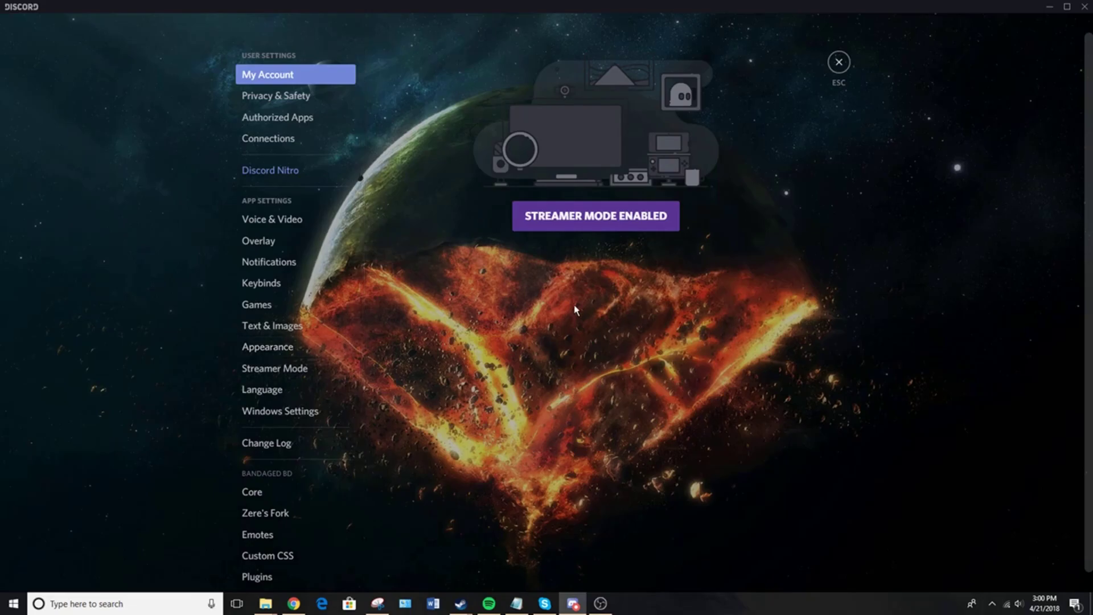
scroll(325, 171, "down", 3)
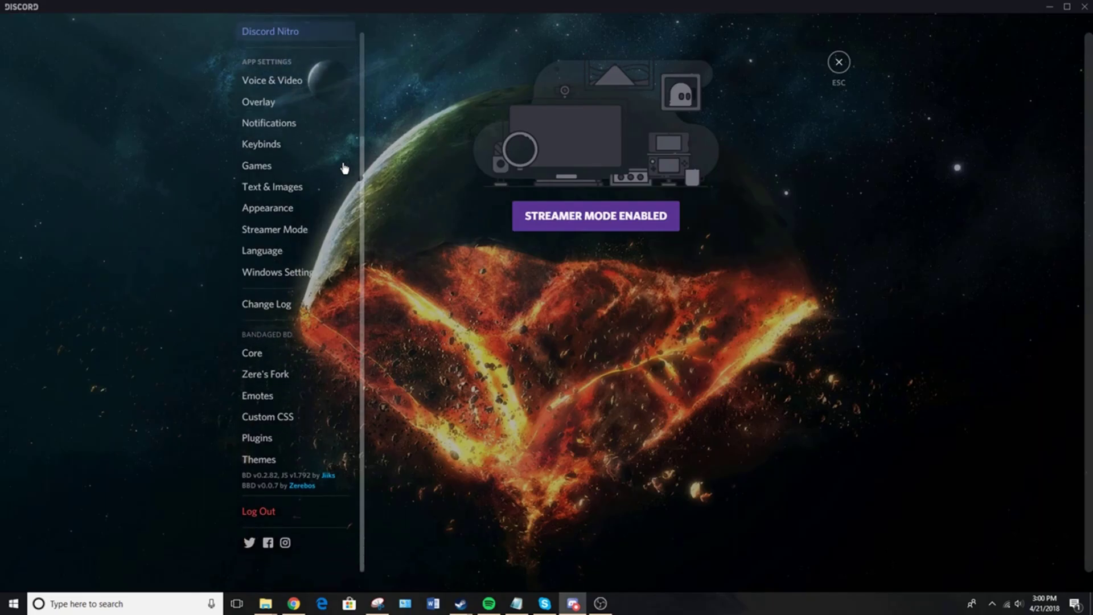
scroll(344, 168, "up", 3)
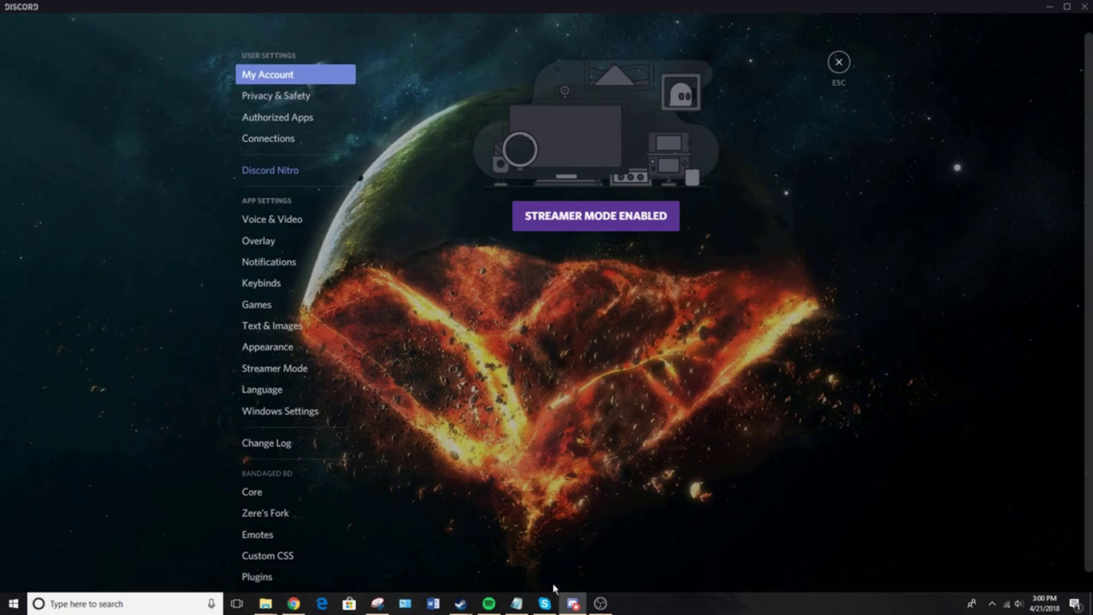
left_click(572, 604)
right_click(500, 247)
left_click(551, 304)
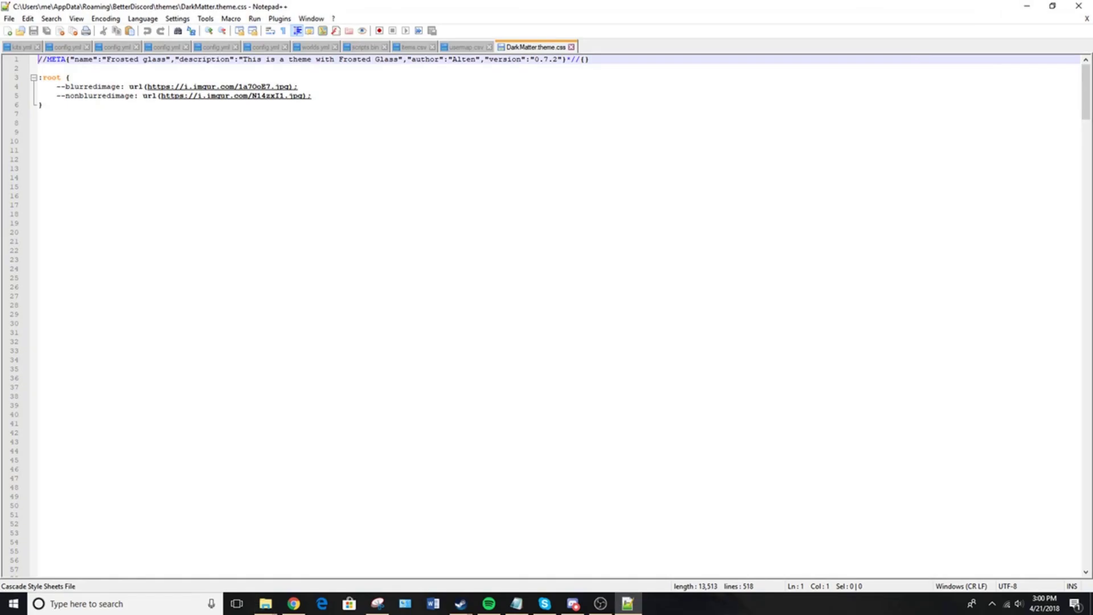
Shrink the Notepad++ theme window and shuffle Chrome, Discord and Notepad++ to the front in turn.
mouse_move(995, 9)
left_mouse_down()
mouse_move(822, 145)
mouse_move(730, 155)
left_mouse_up()
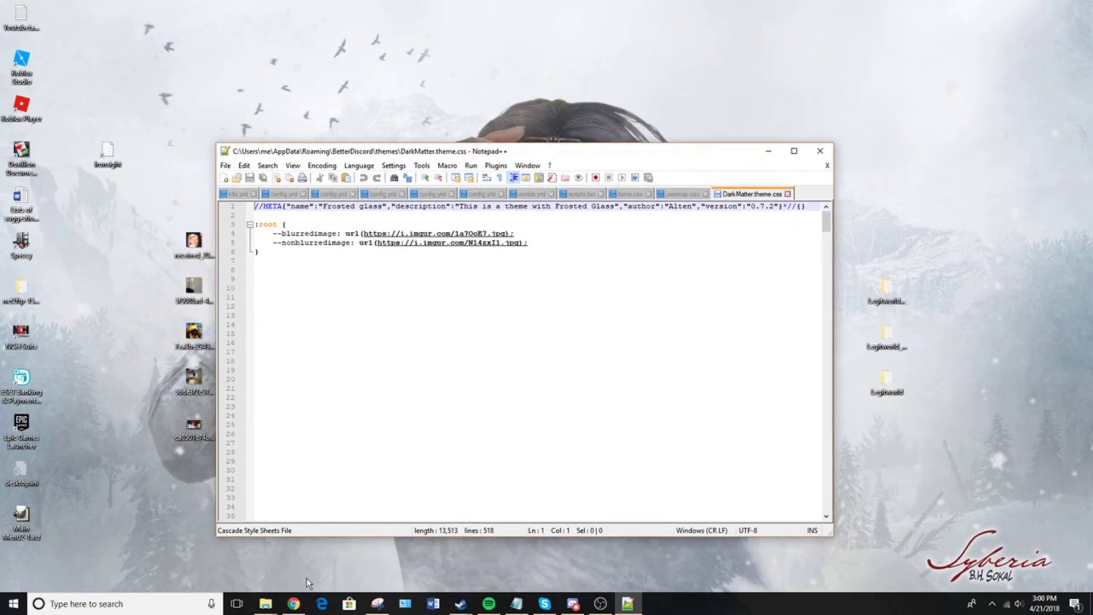
left_click(293, 604)
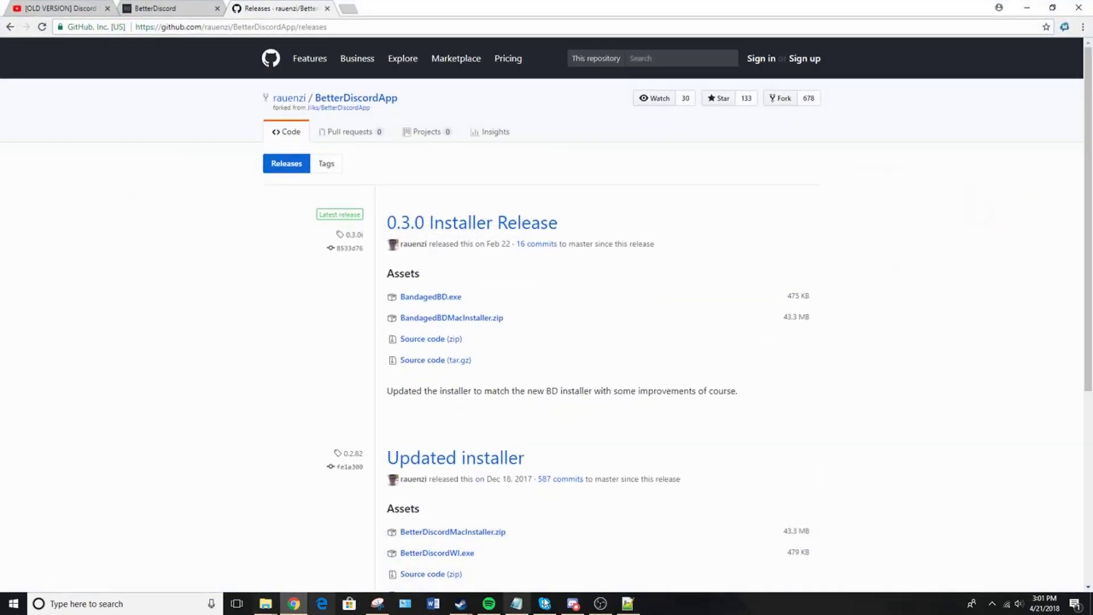
left_click(573, 604)
left_click(628, 604)
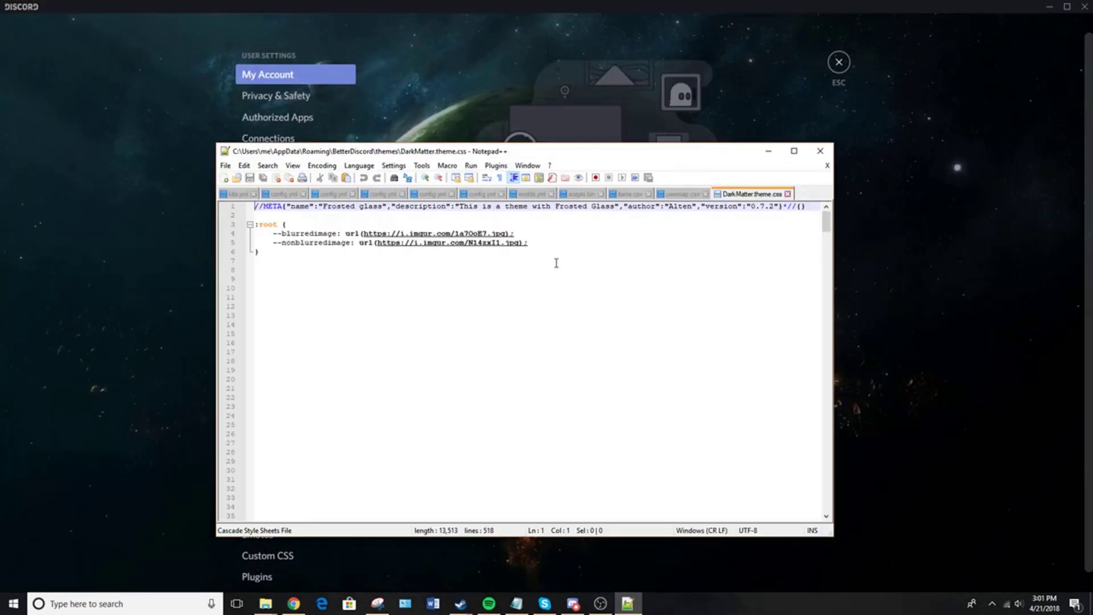
left_click(600, 603)
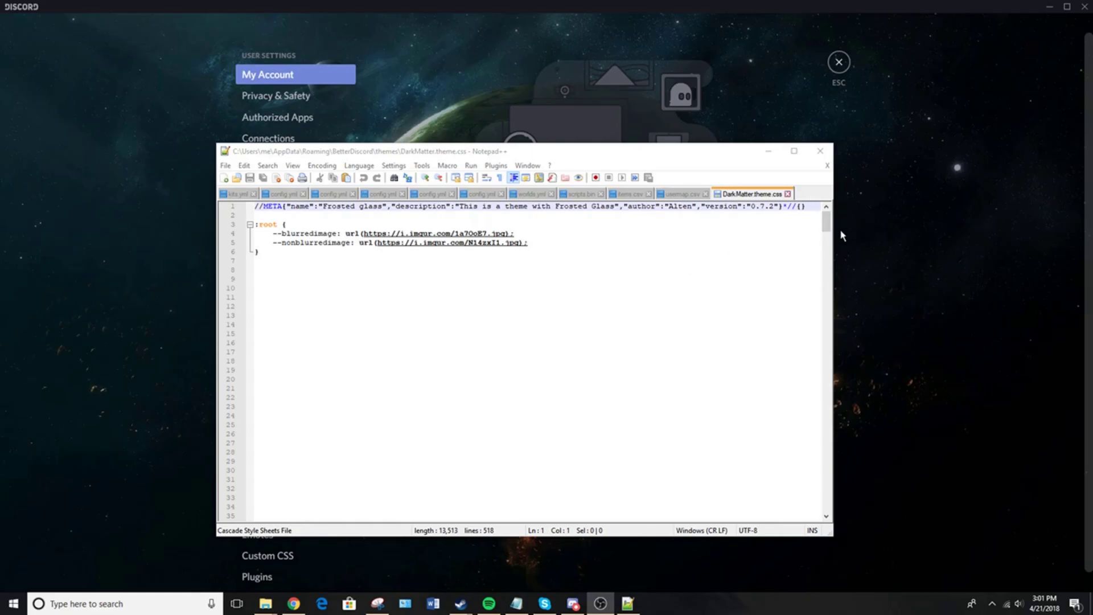
mouse_move(827, 224)
left_mouse_down()
mouse_move(826, 453)
mouse_move(826, 206)
left_mouse_up()
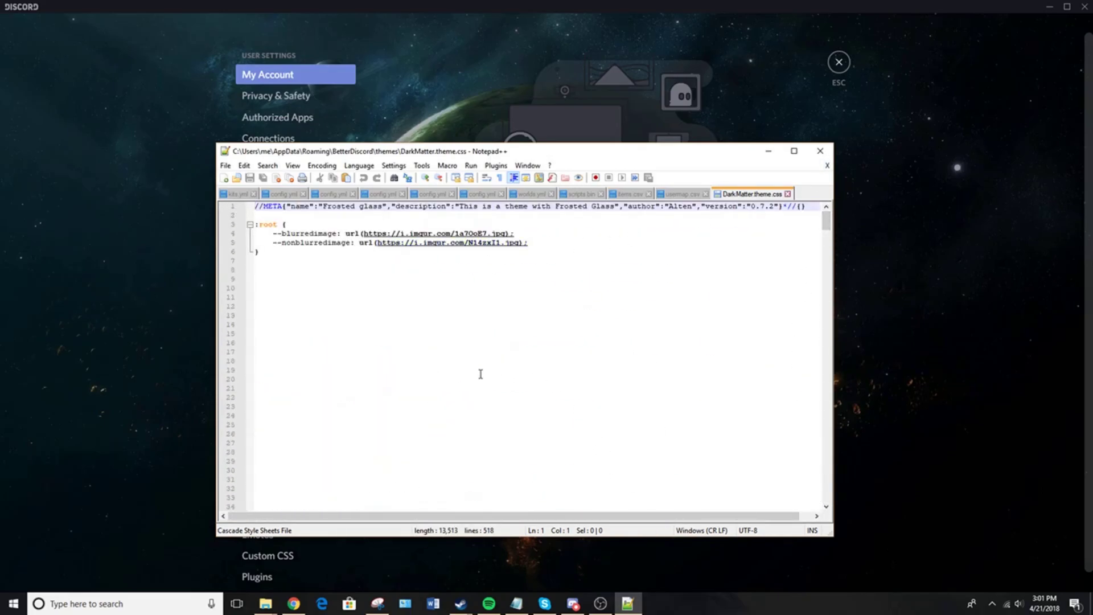
Minimize the theme file and show the BandagedBD Themes page with Frosted glass v0.7.2 enabled.
left_click(768, 154)
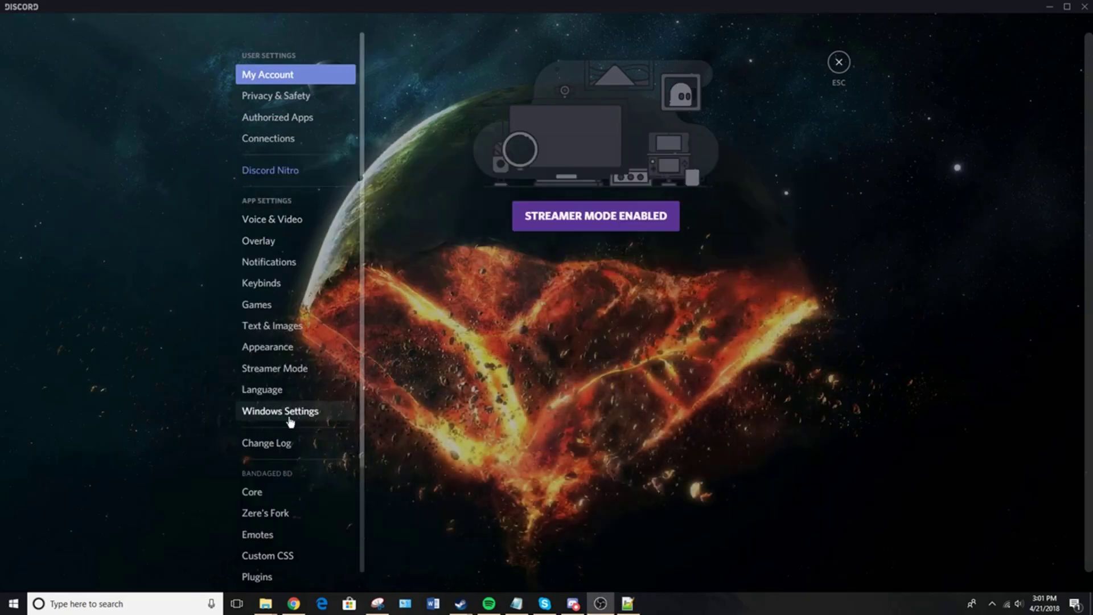
scroll(282, 445, "down", 3)
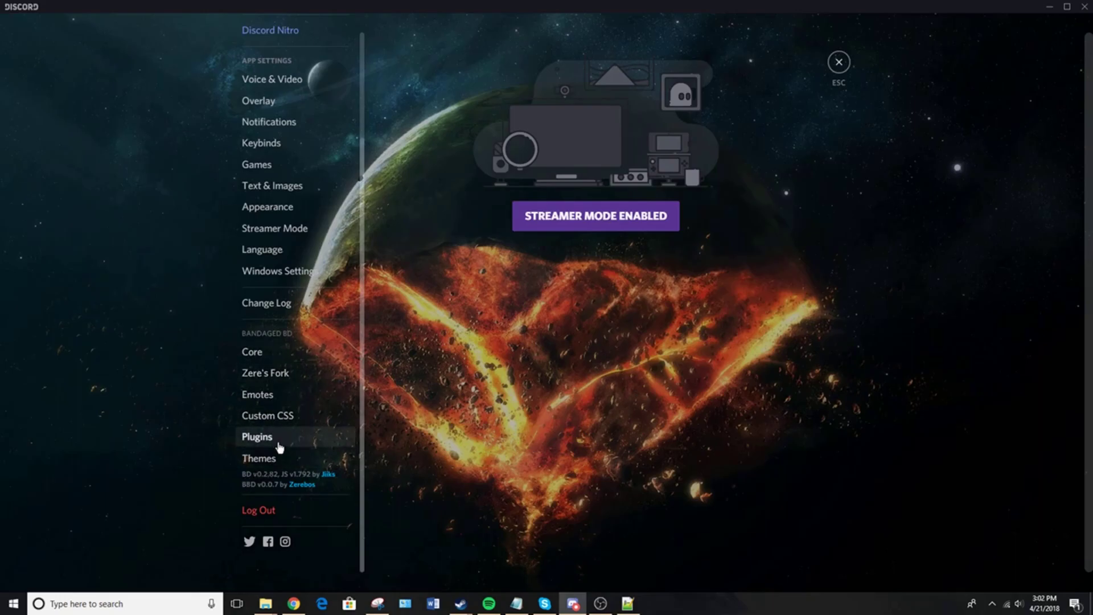
left_click(282, 458)
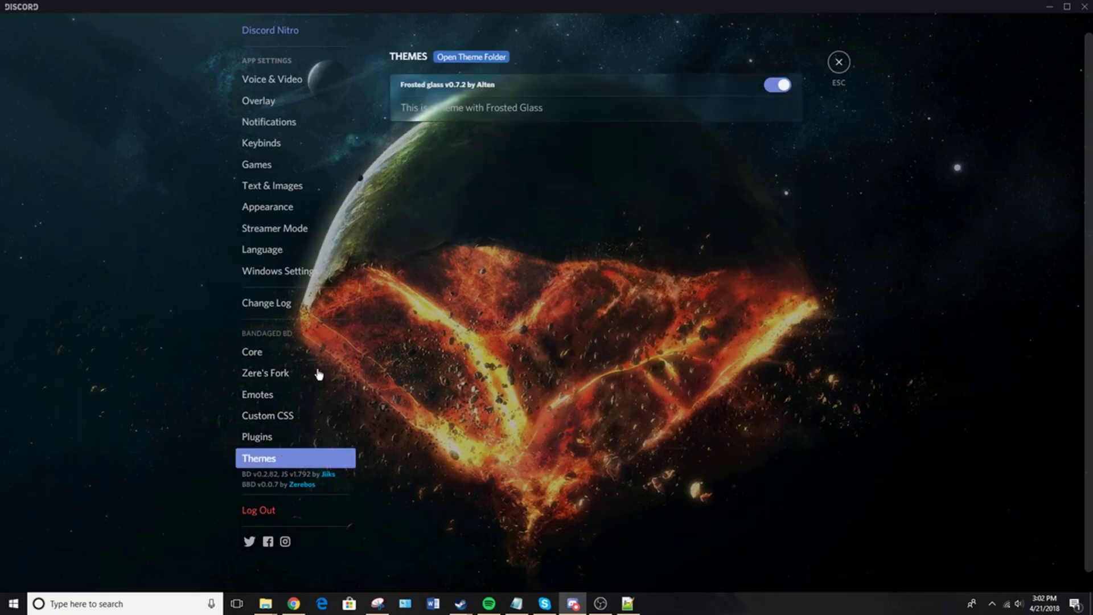
scroll(282, 374, "up", 2)
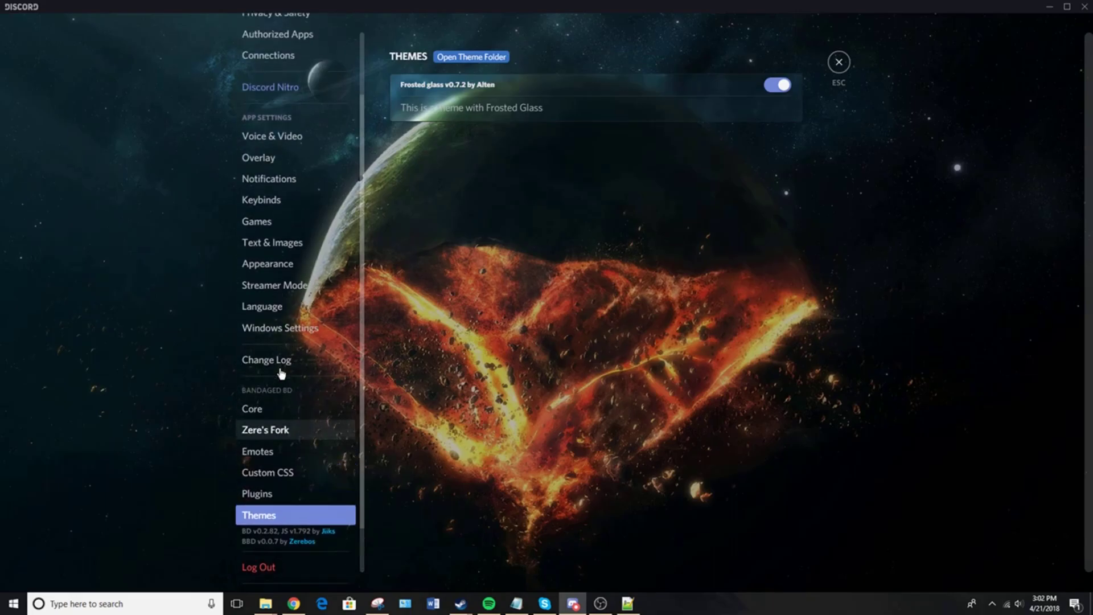
scroll(283, 374, "up", 2)
scroll(283, 374, "down", 2)
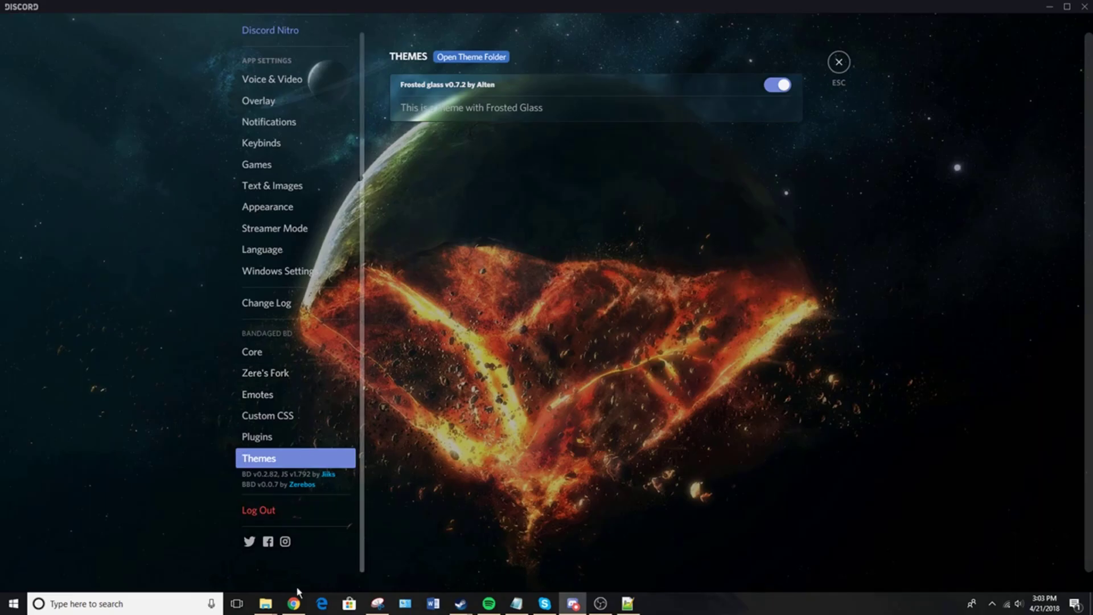
Bring Chrome forward and return via the BetterDiscord tab to the YouTube background tutorial.
left_click(293, 604)
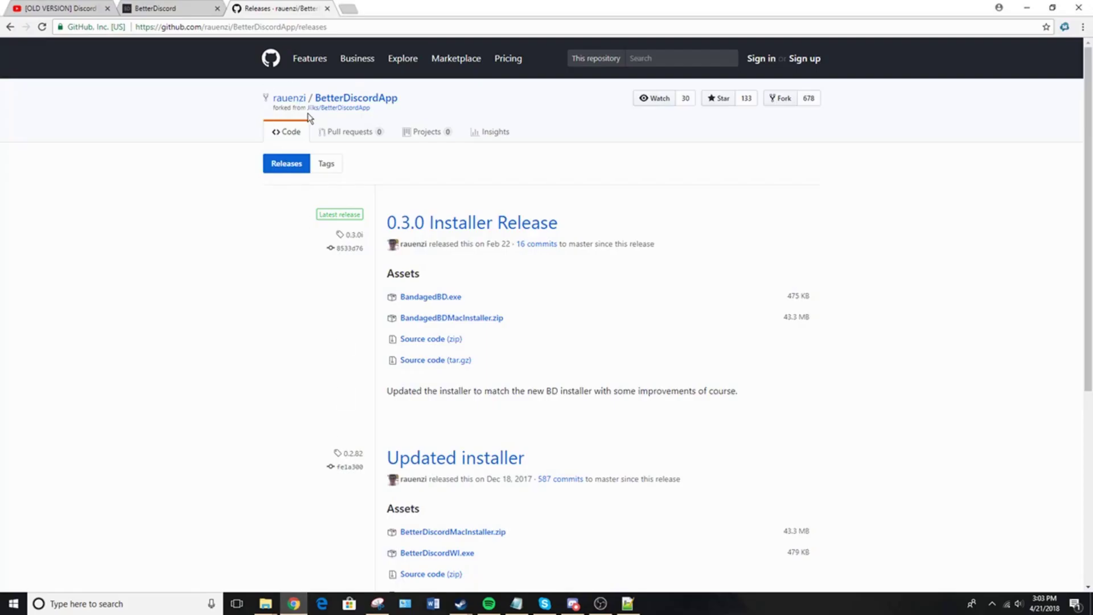
left_click(323, 26)
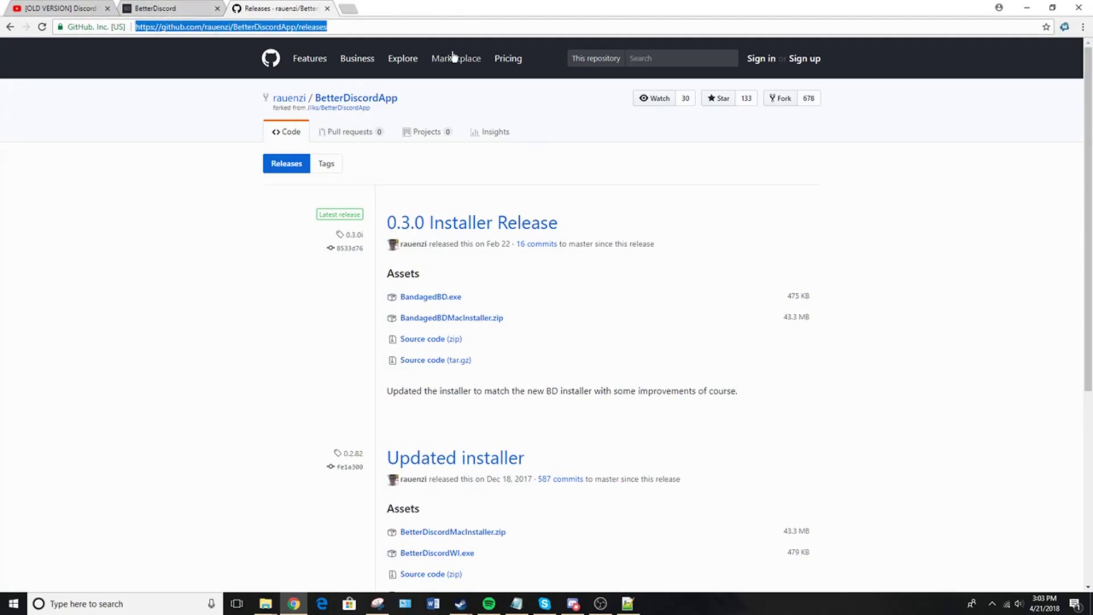
left_click(182, 6)
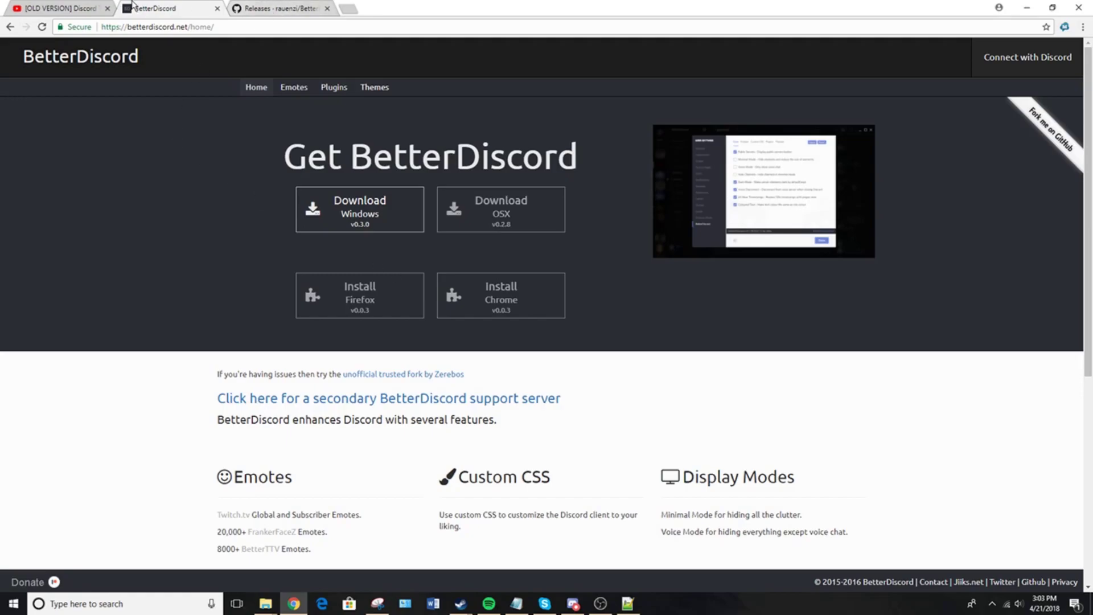
left_click(60, 8)
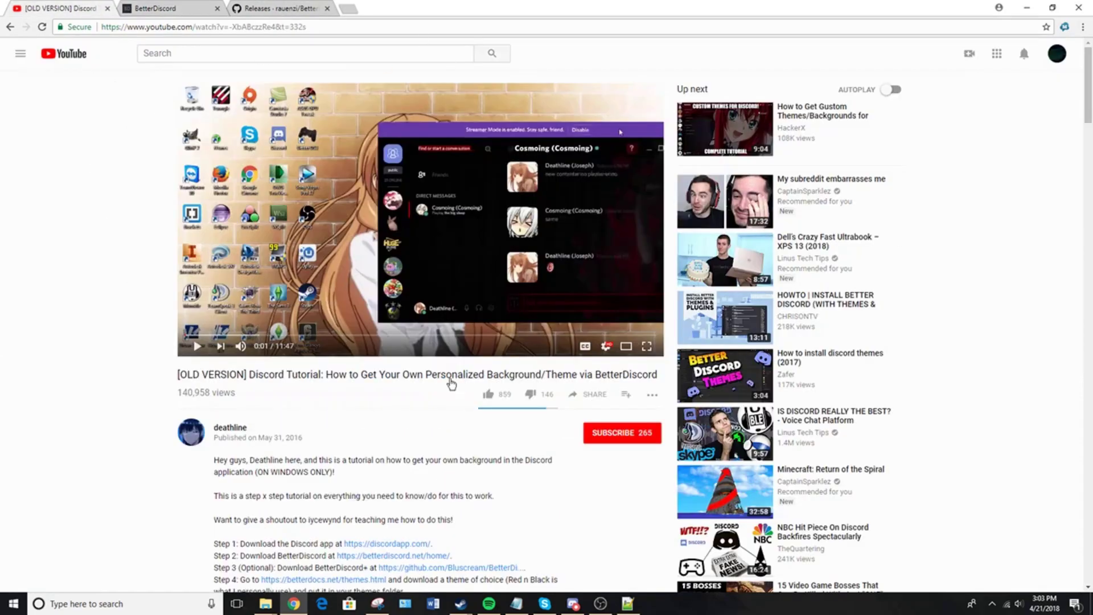